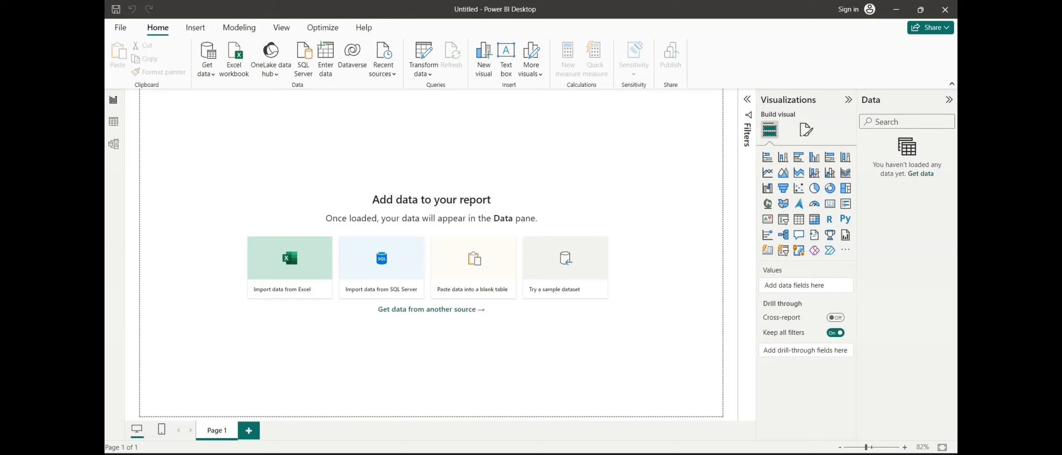
Open the Excel workbook "Data type" from the Power BI folder as a data source
click(214, 76)
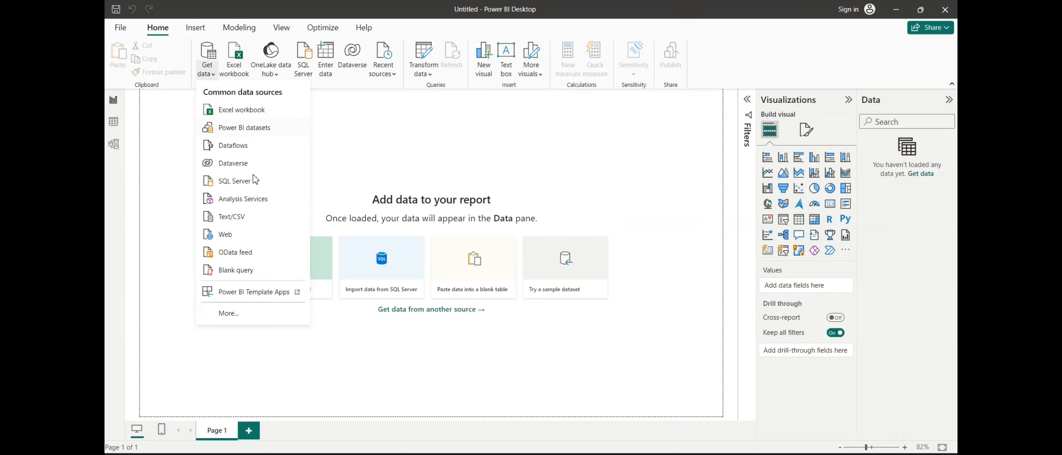
click(253, 110)
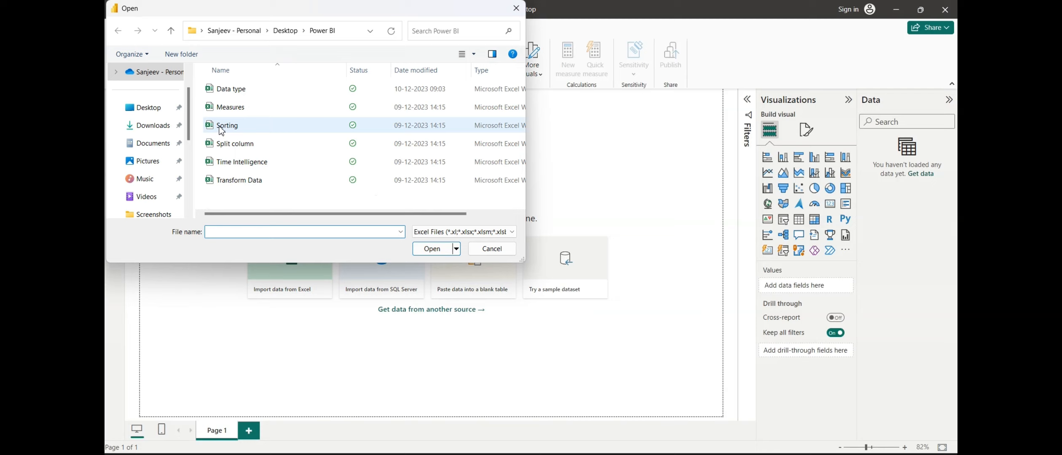
click(229, 92)
click(425, 253)
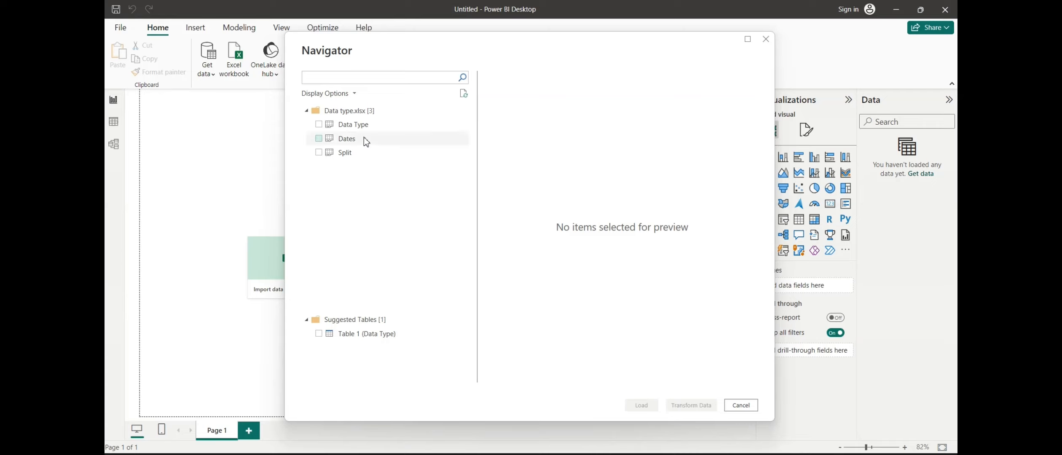
Select the Data Type sheet of the workbook and load it for transforming in Power Query Editor
click(354, 125)
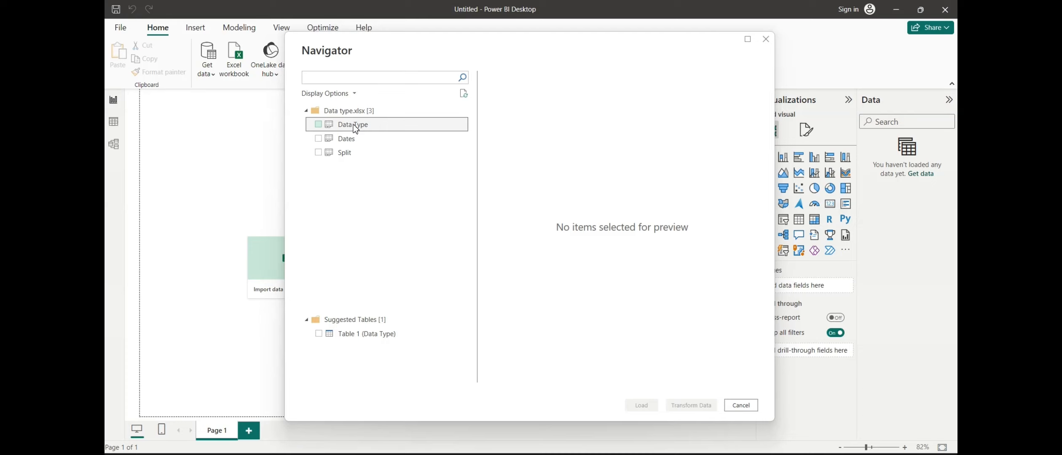
click(355, 125)
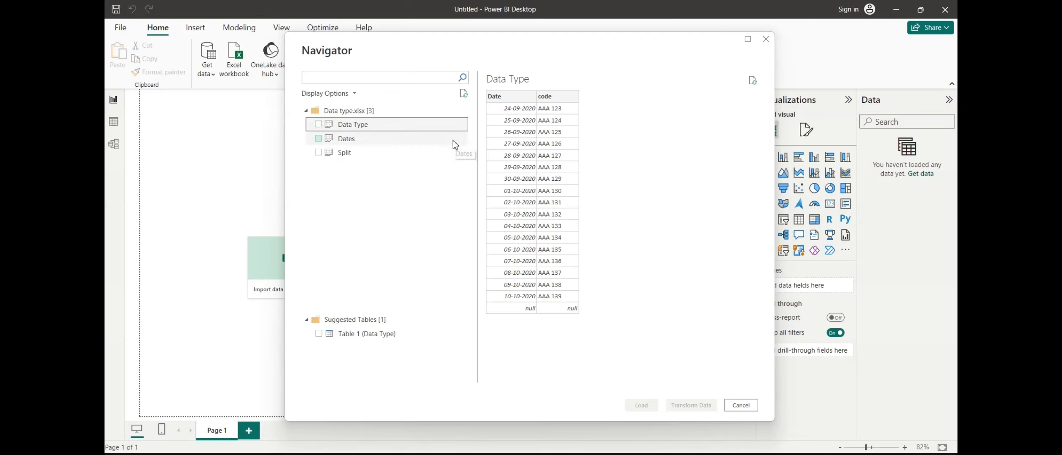
click(318, 125)
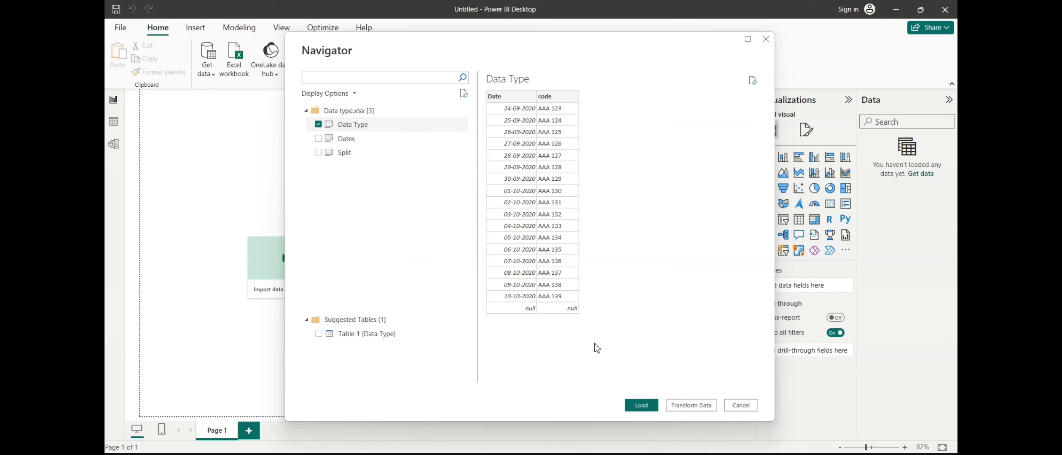
click(694, 407)
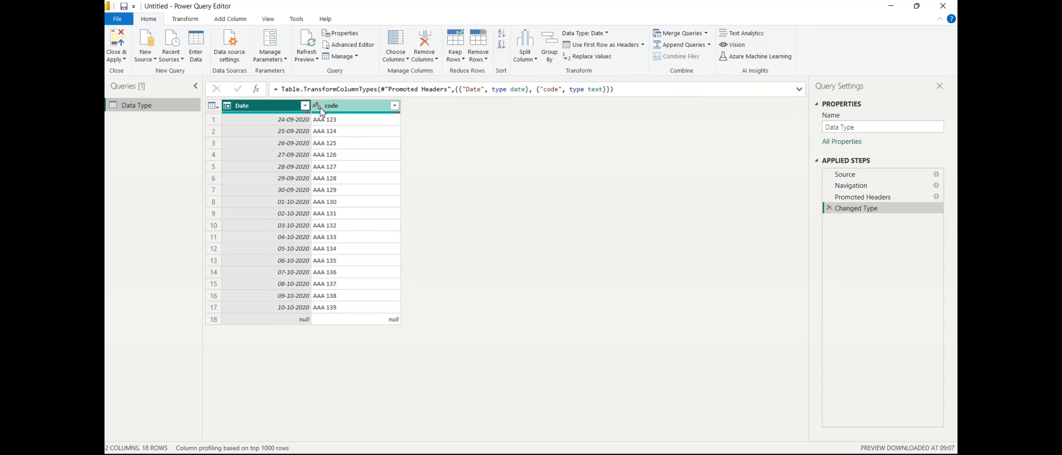
Change the Date column's data type to Text, adding the conversion as a new step
click(227, 106)
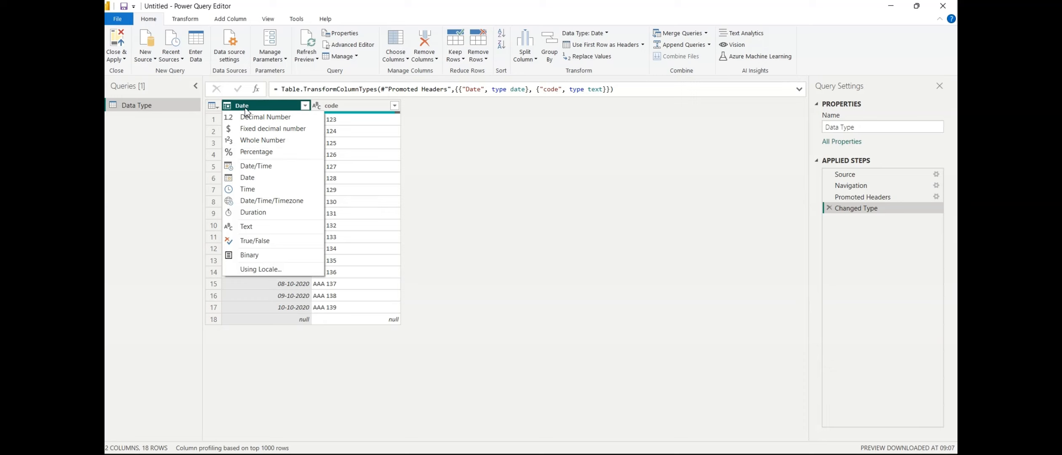
click(246, 226)
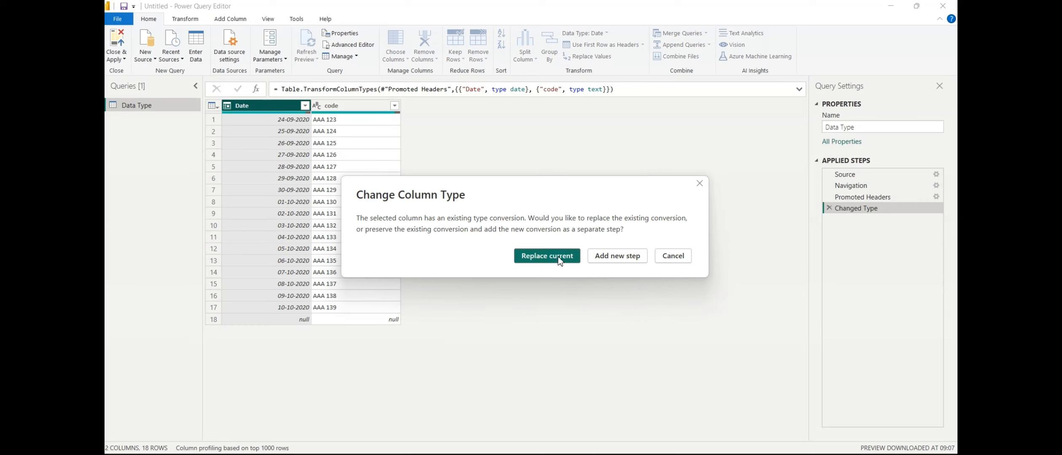
click(605, 256)
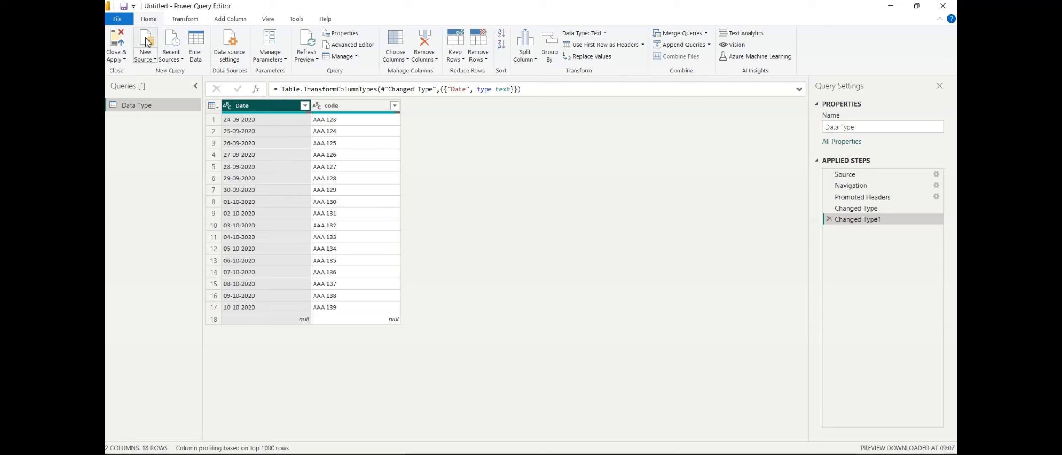
Examine which date operations are offered for the text-typed Date column, both for transforming it and for adding a column
click(184, 20)
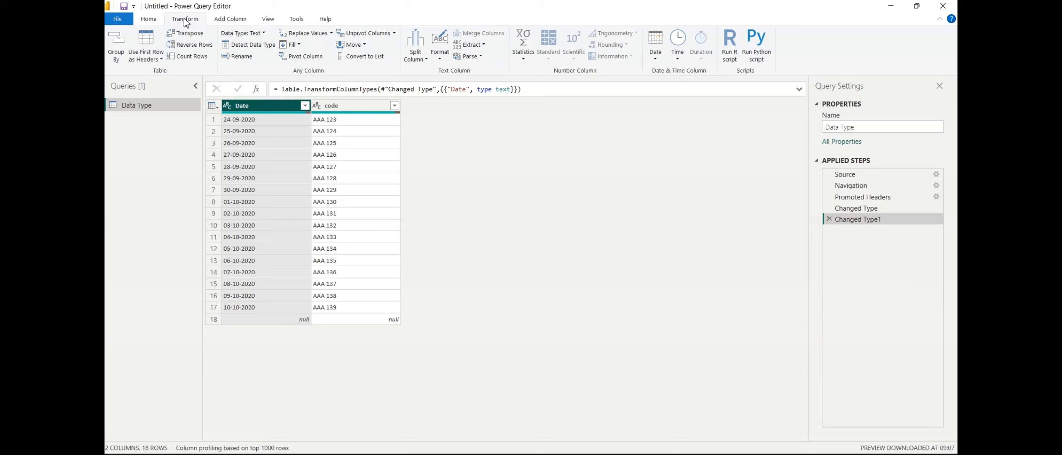
click(660, 62)
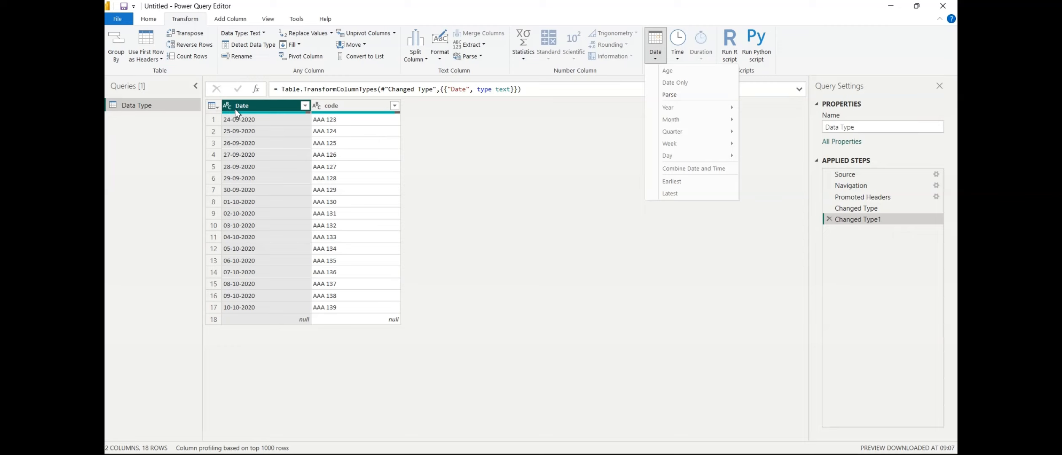
click(231, 20)
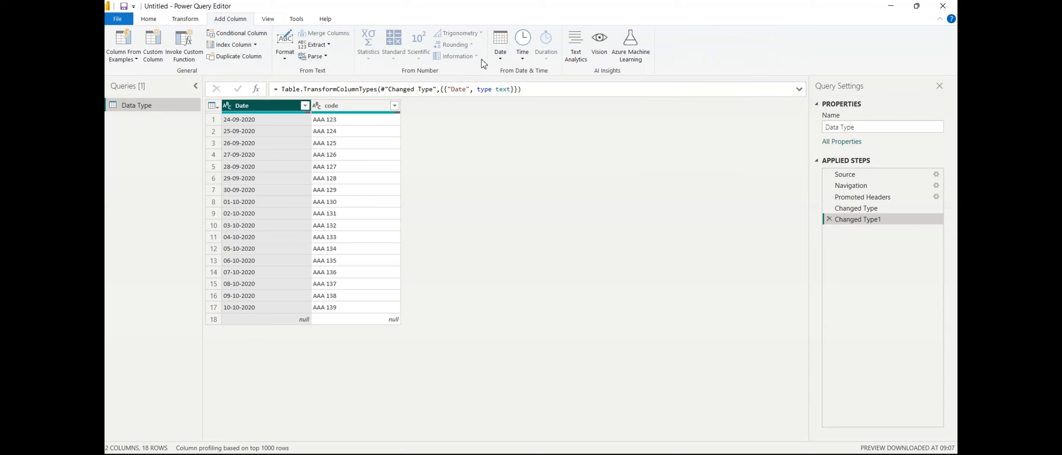
click(501, 62)
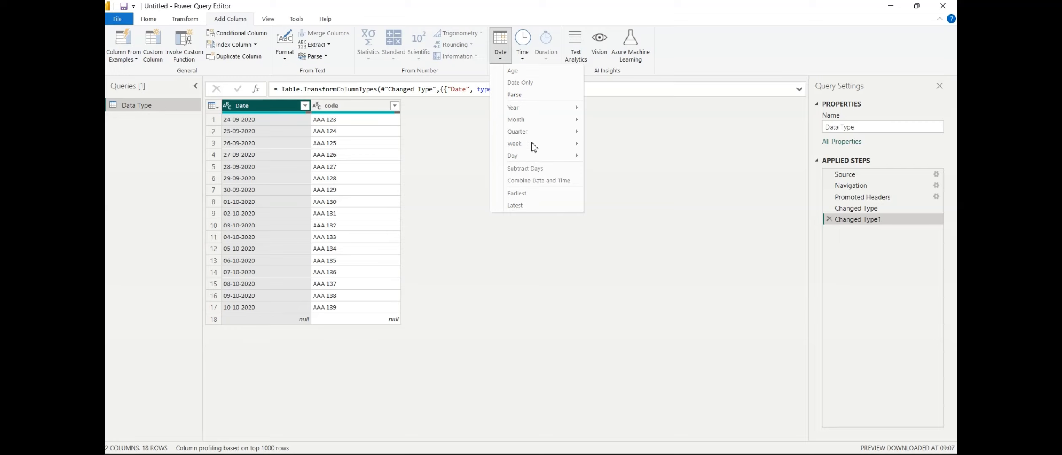
Change the Date column's data type to Date, adding the conversion as a new step
click(229, 108)
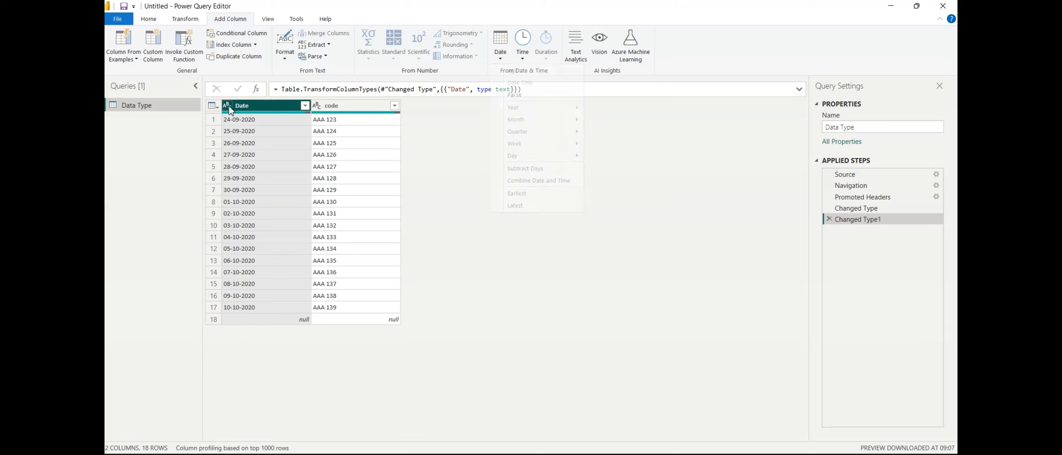
click(229, 107)
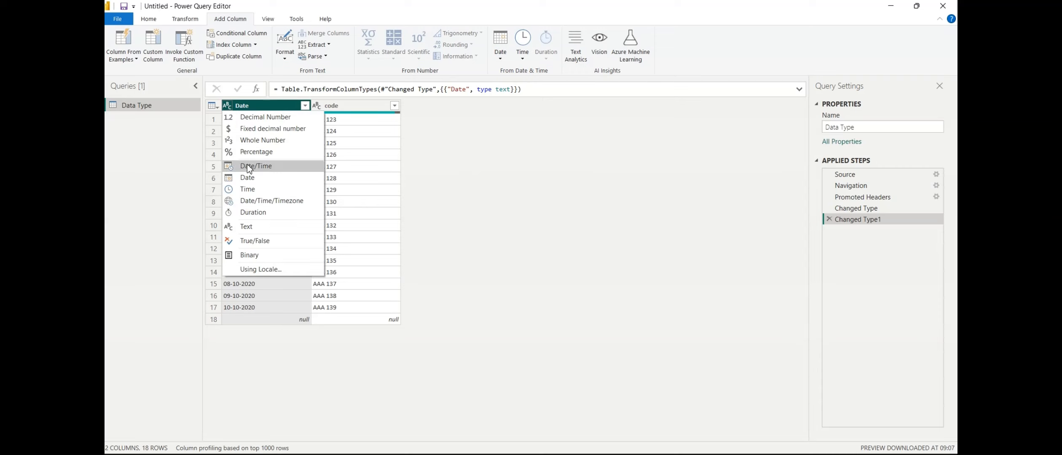
click(248, 176)
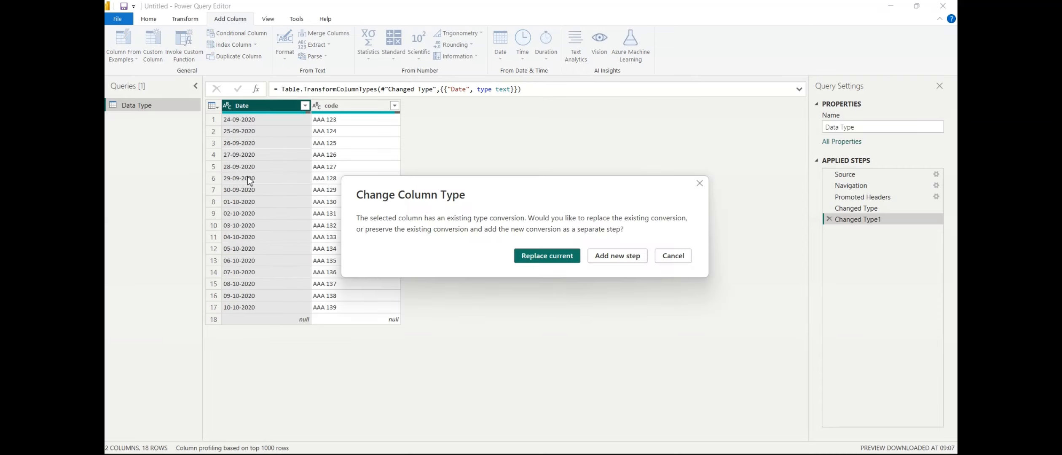
click(607, 257)
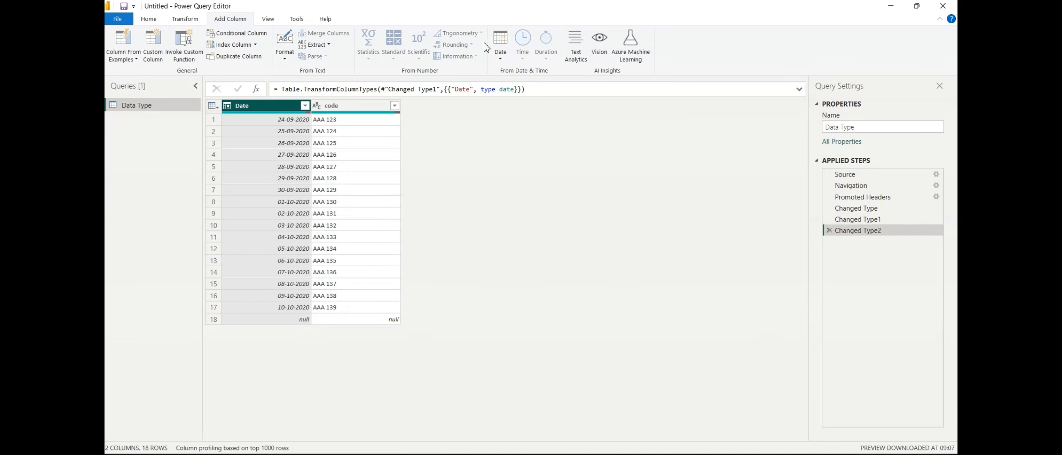
Examine the date operations offered for the date-typed Date column, including the Month options for transforming it
click(503, 60)
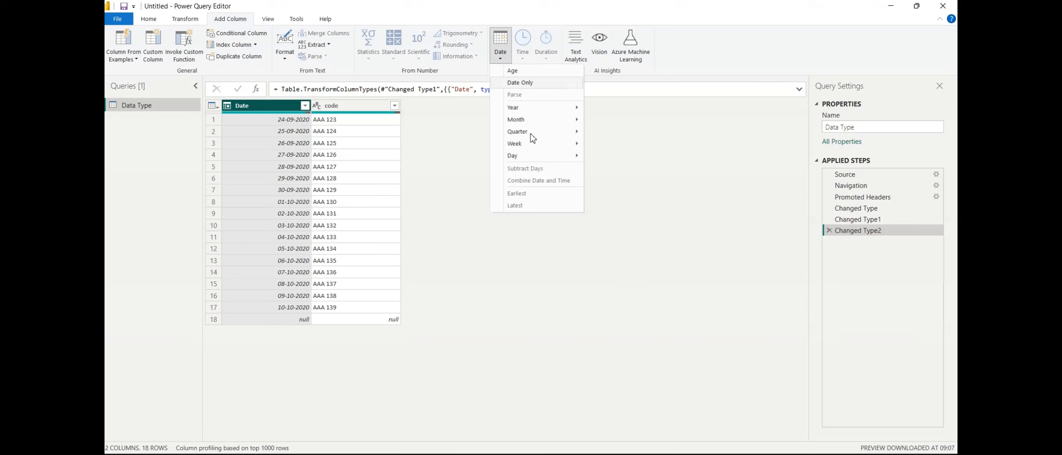
click(188, 20)
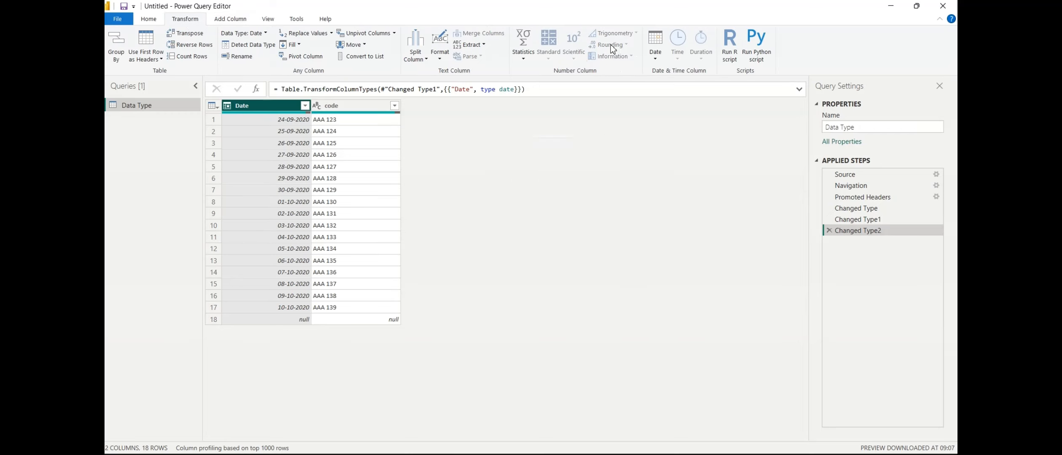
click(655, 55)
mouse_move(679, 122)
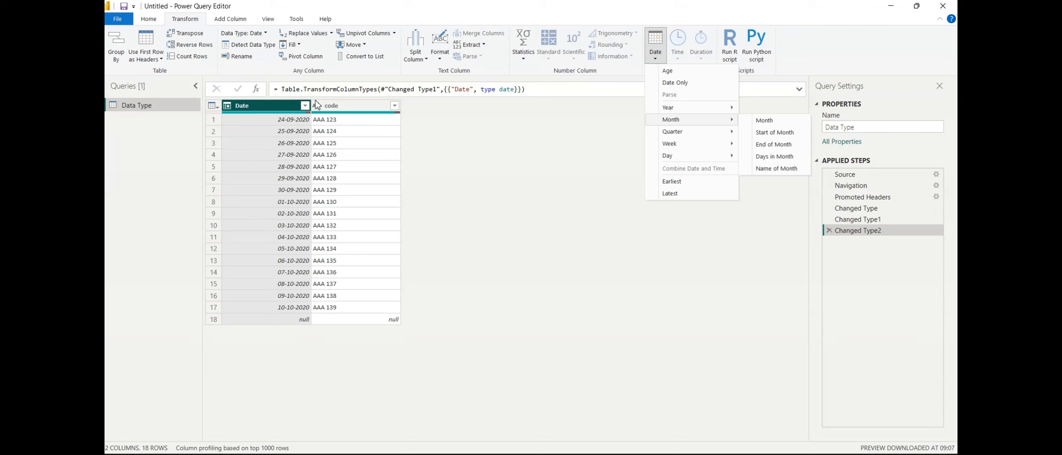
click(271, 110)
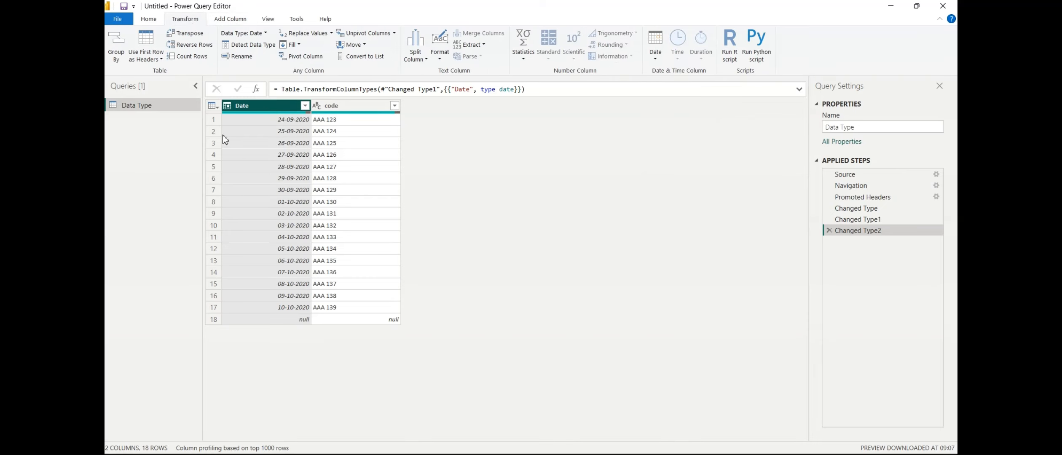
Add a new column that extracts the year from the Date column
click(231, 20)
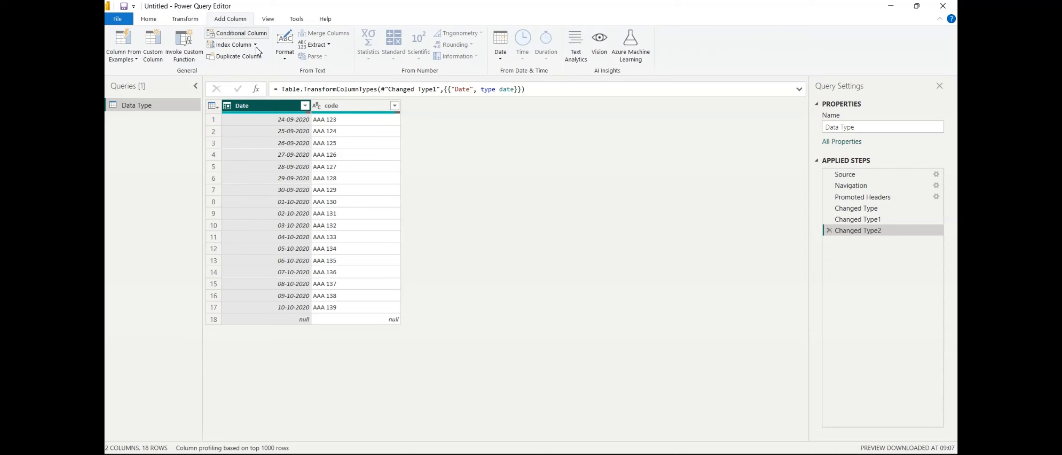
click(502, 61)
mouse_move(548, 110)
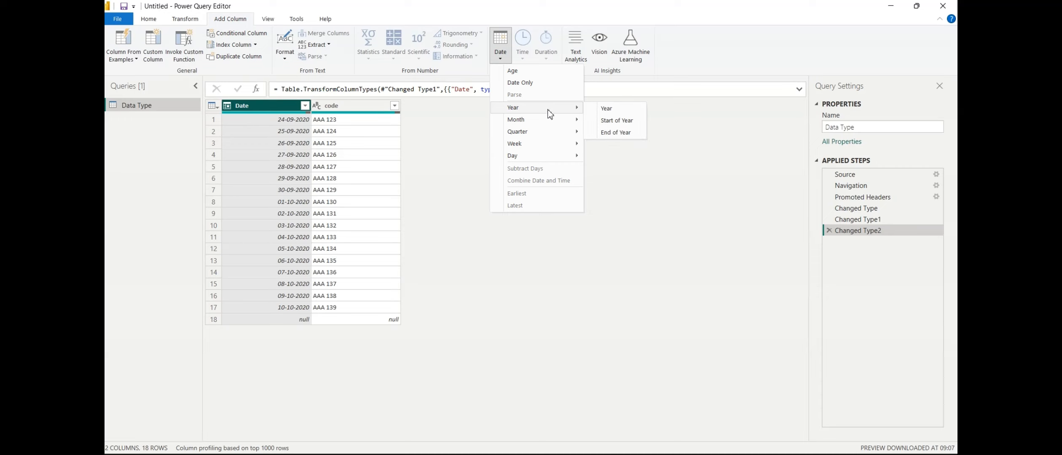
click(610, 111)
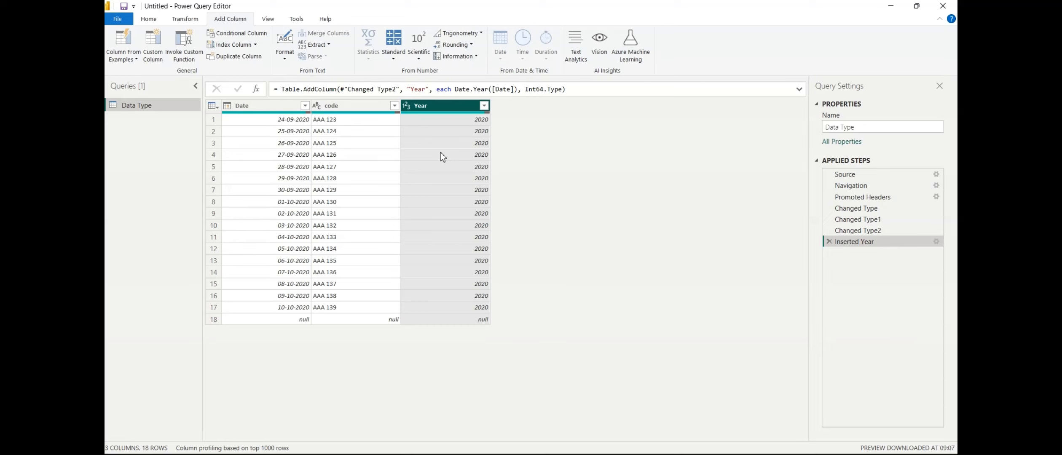
Add a new column that extracts the month number from the Date column
click(274, 107)
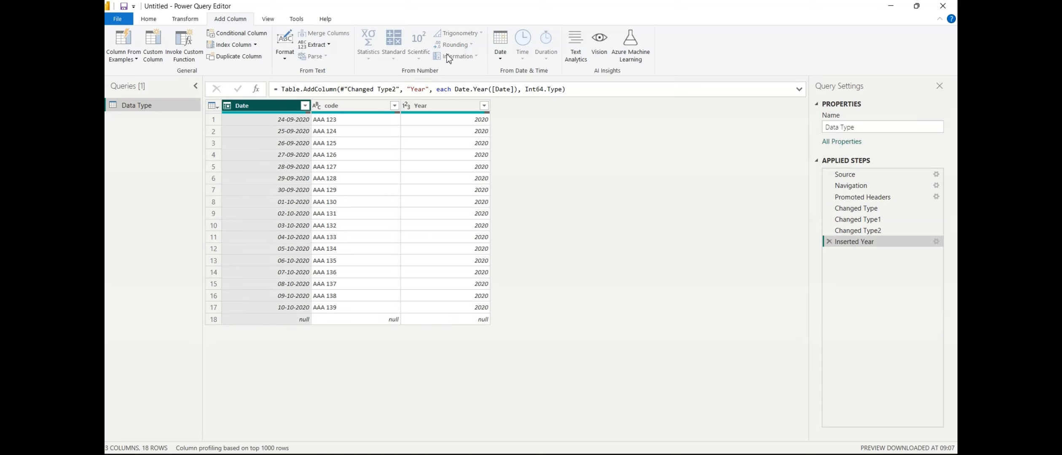
click(502, 60)
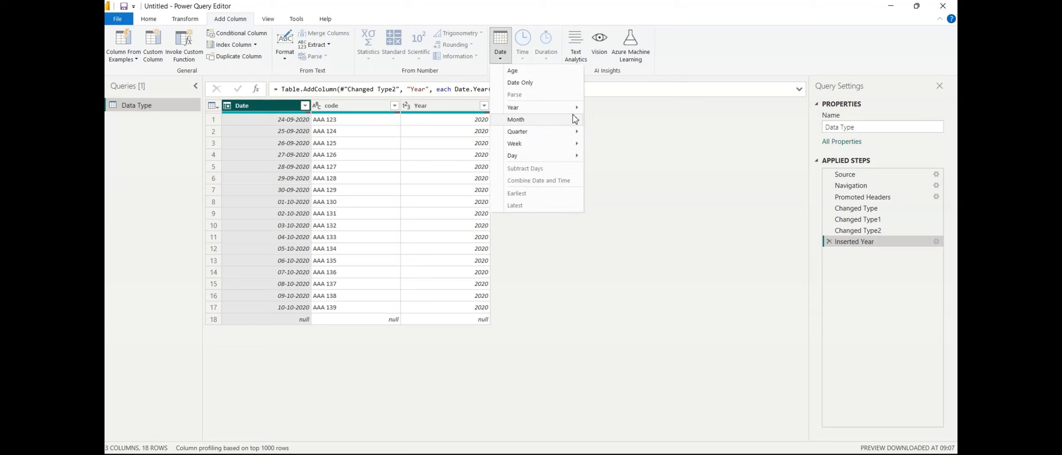
mouse_move(569, 111)
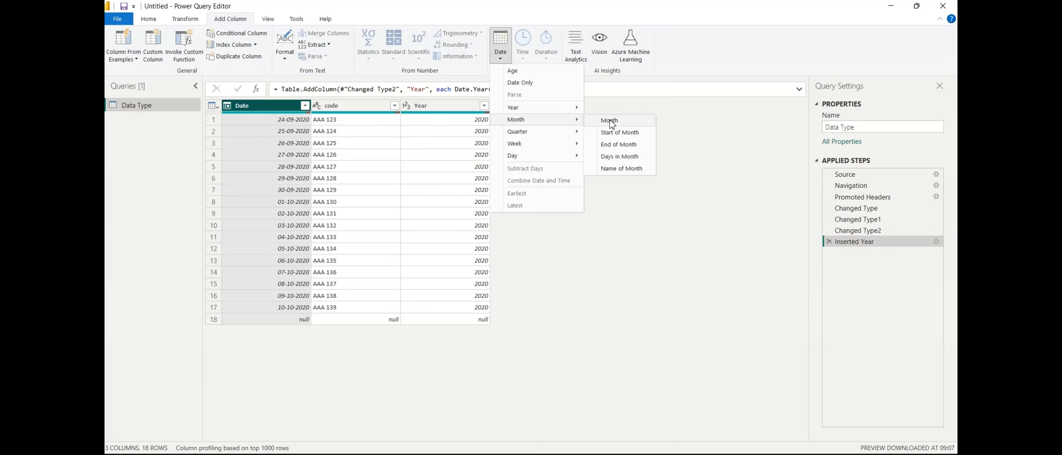
click(613, 122)
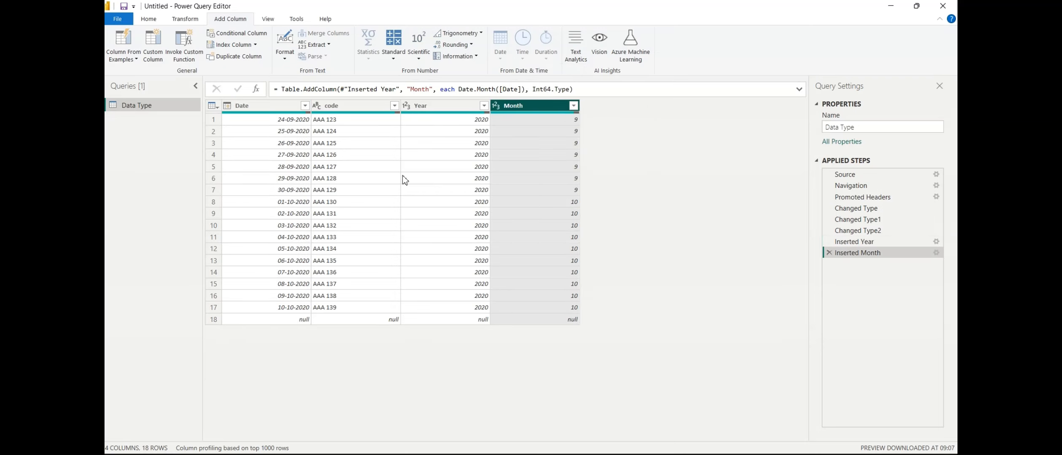
Add a new column that extracts the name of the month from the Date column
click(274, 109)
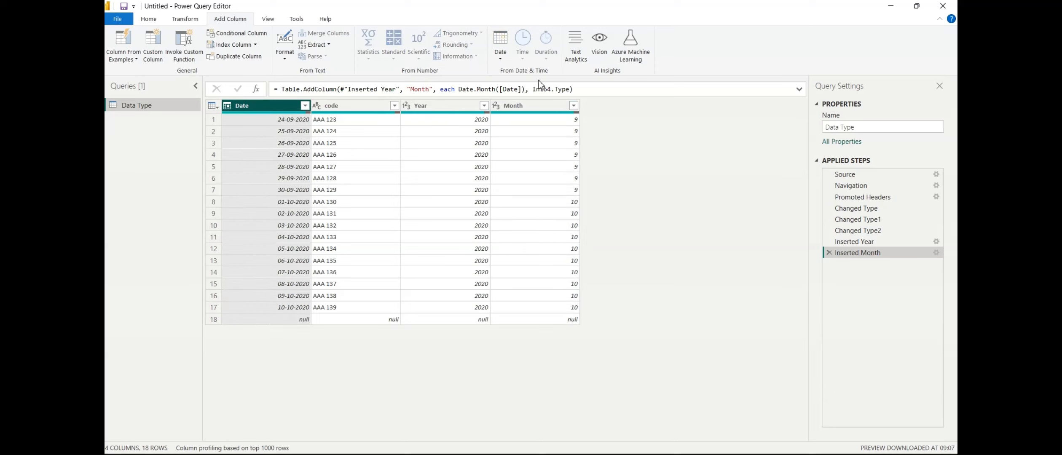
click(505, 57)
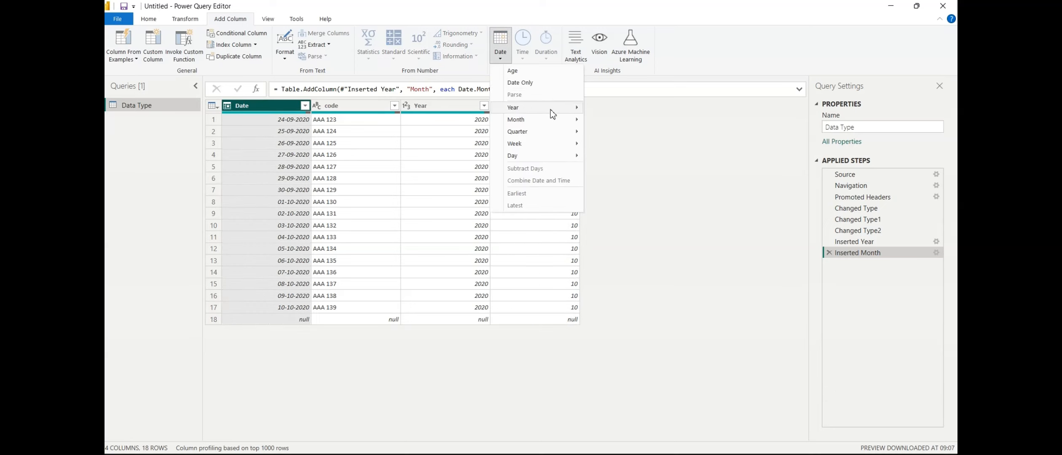
mouse_move(552, 120)
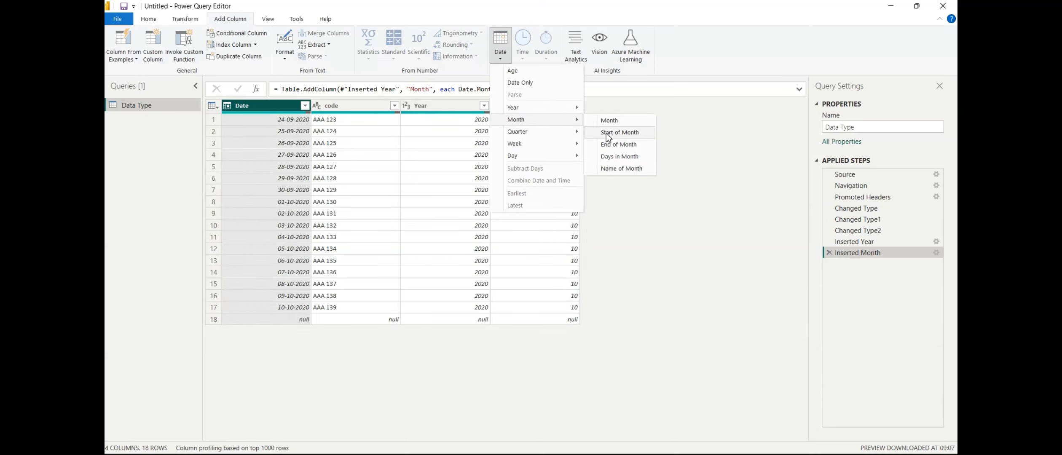
click(622, 170)
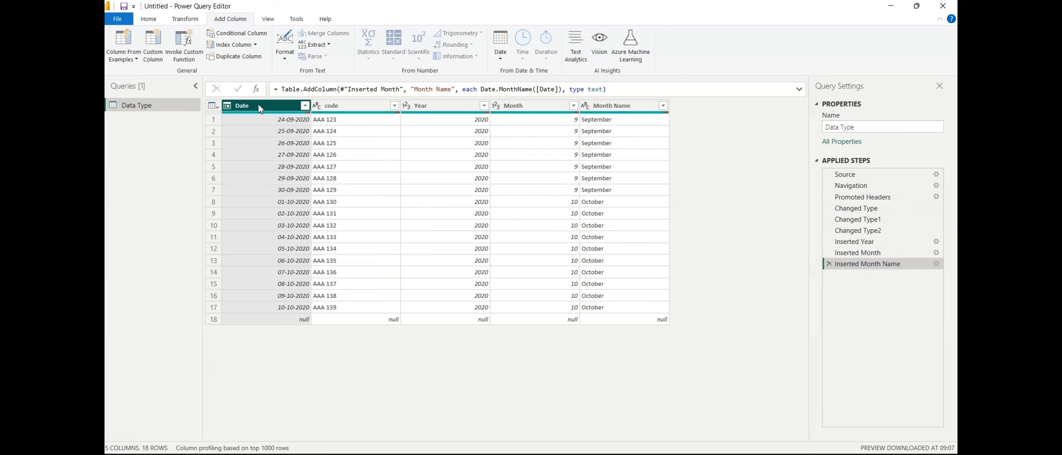
Examine the Year, Quarter and Day options offered for adding new columns from the Date column
click(506, 63)
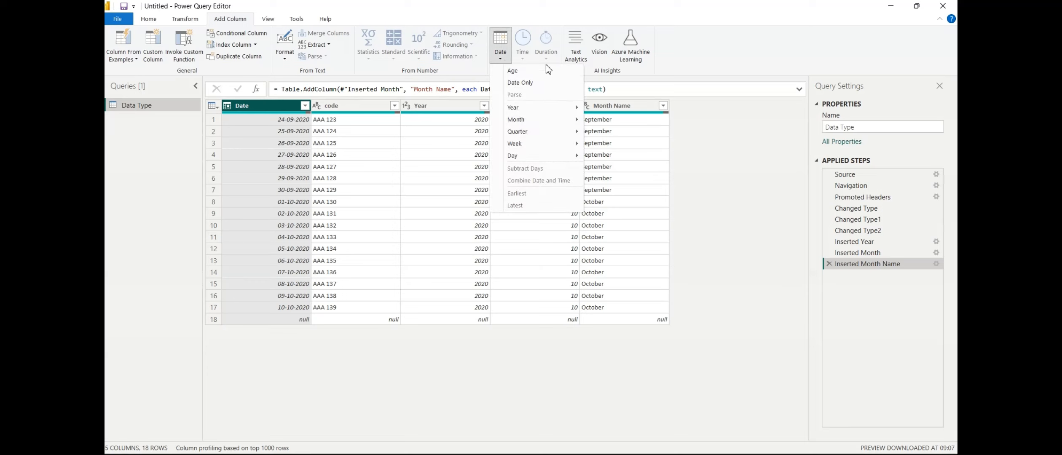
mouse_move(558, 110)
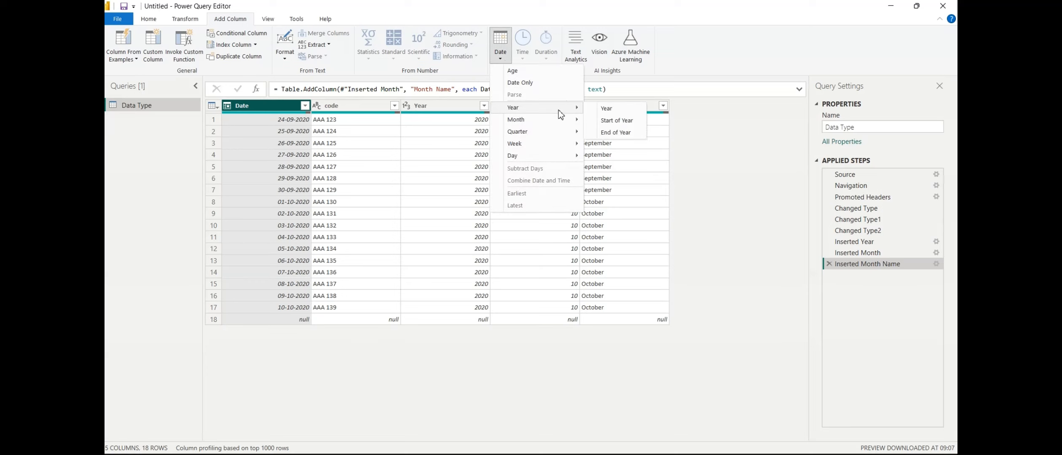
click(704, 164)
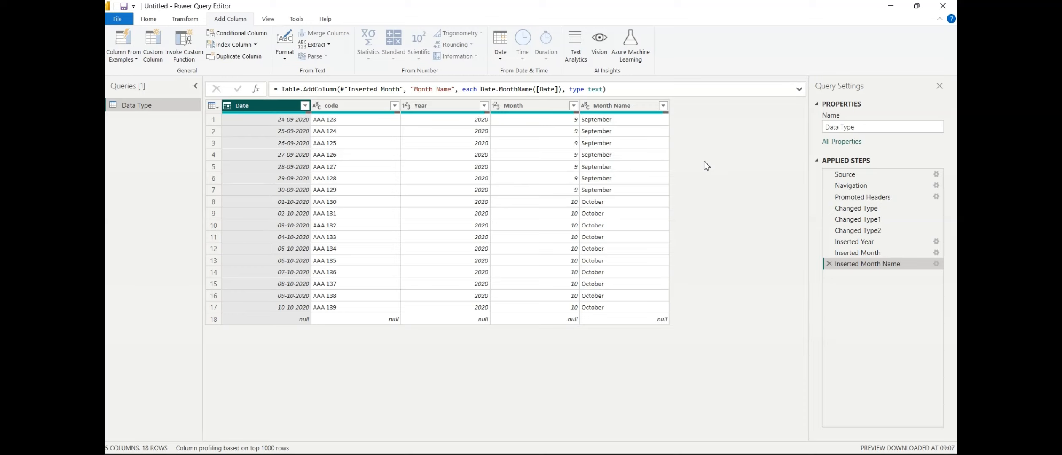
click(502, 62)
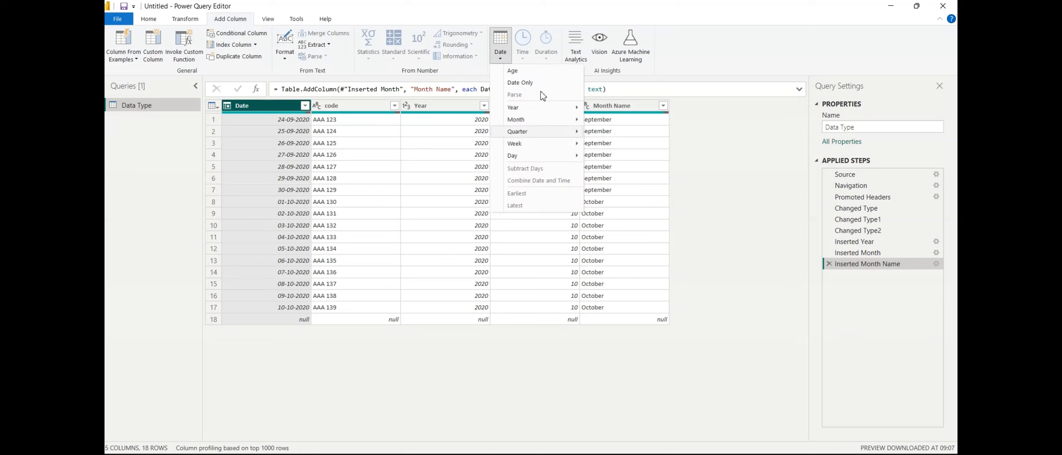
mouse_move(527, 136)
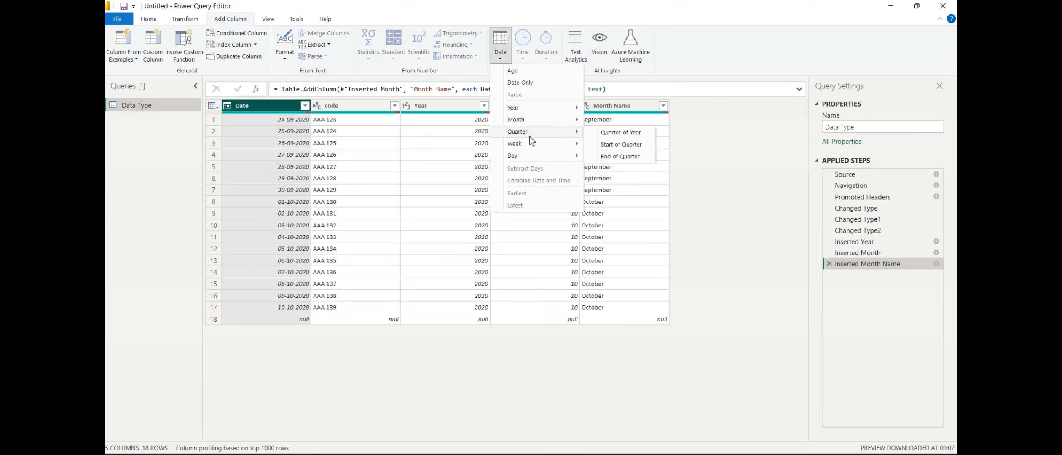
mouse_move(536, 159)
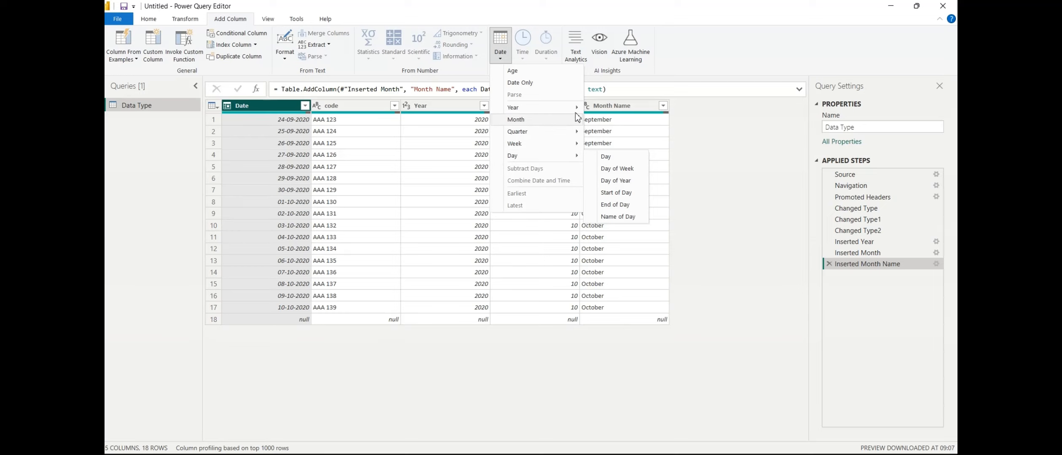
mouse_move(573, 109)
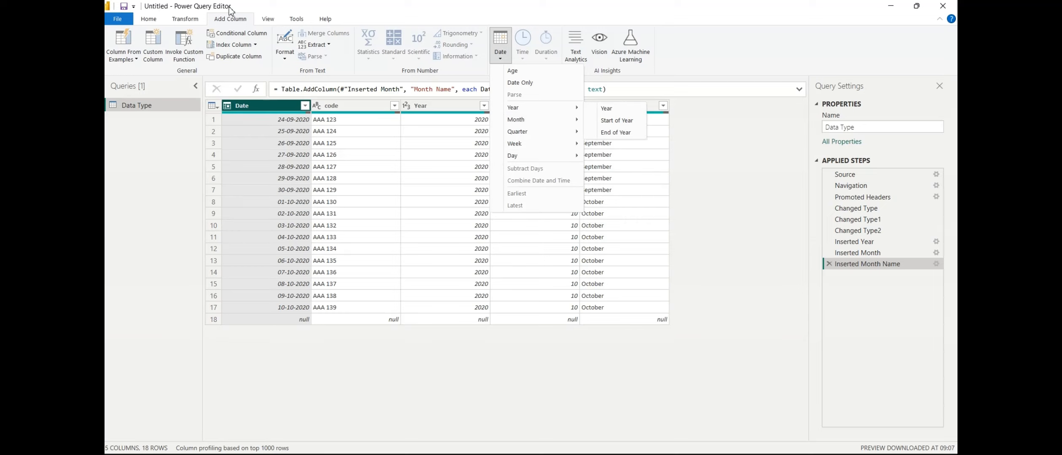
Compare the date operations that transform the existing Date column with those that add a new column
click(184, 19)
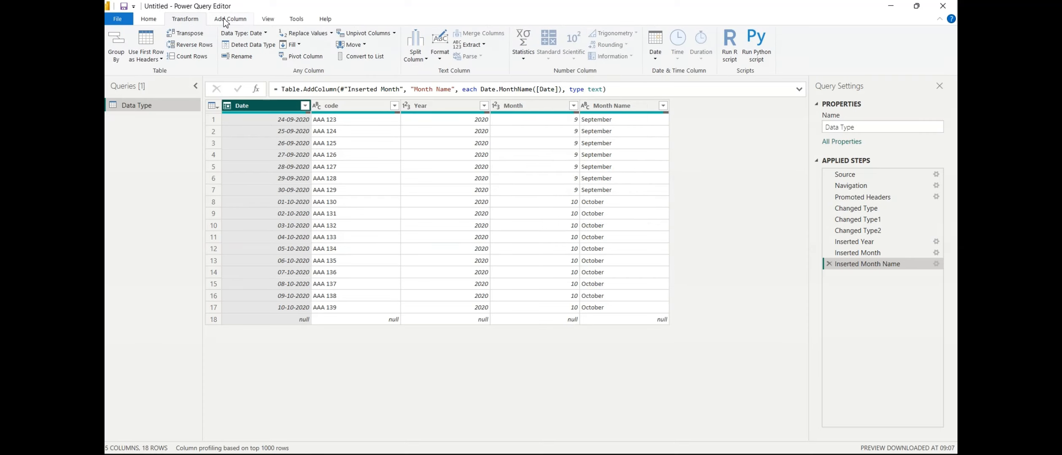
click(225, 19)
click(196, 22)
click(655, 57)
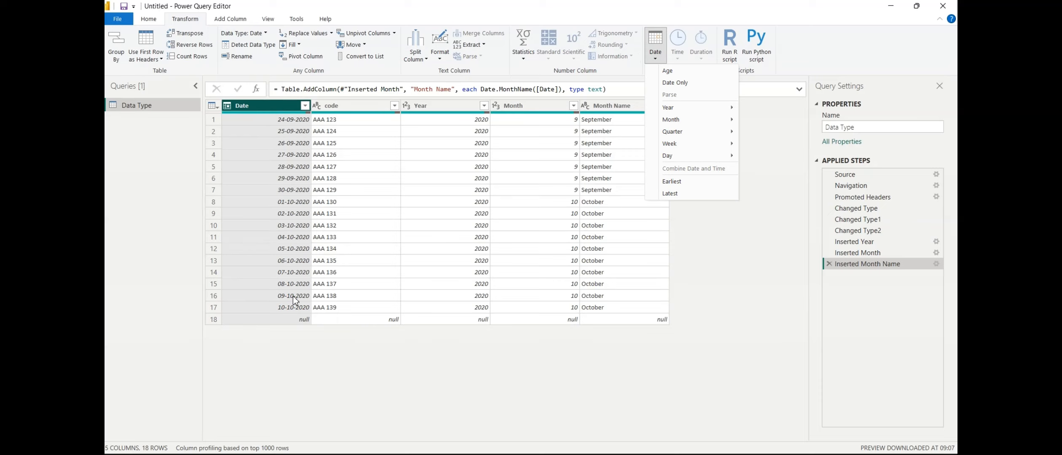
click(233, 19)
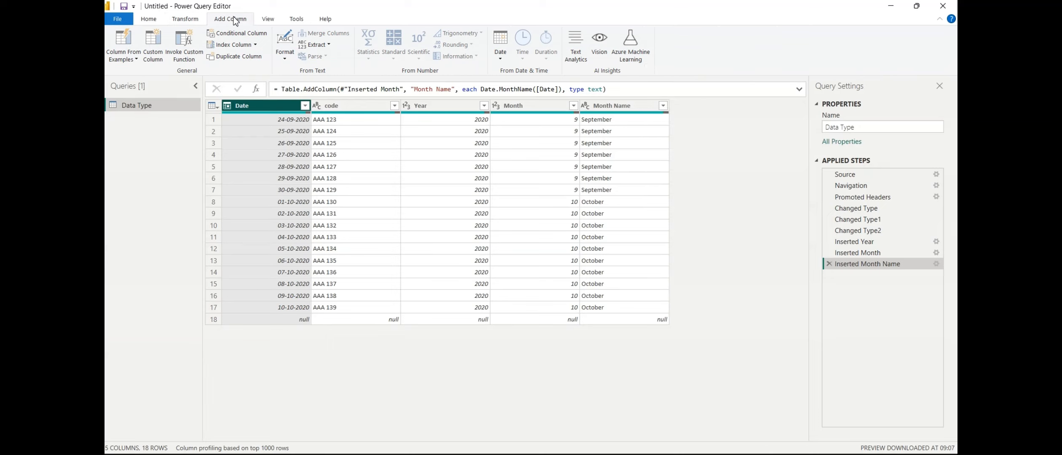